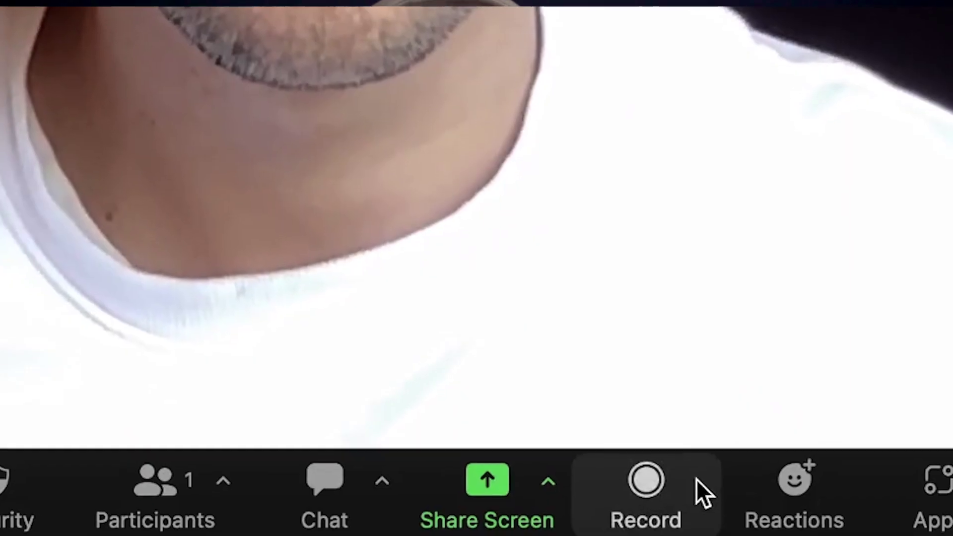
Step: Record and stop the Zoom meeting, saving recordings to Desktop/VEED.IO/Clips
left_click(696, 478)
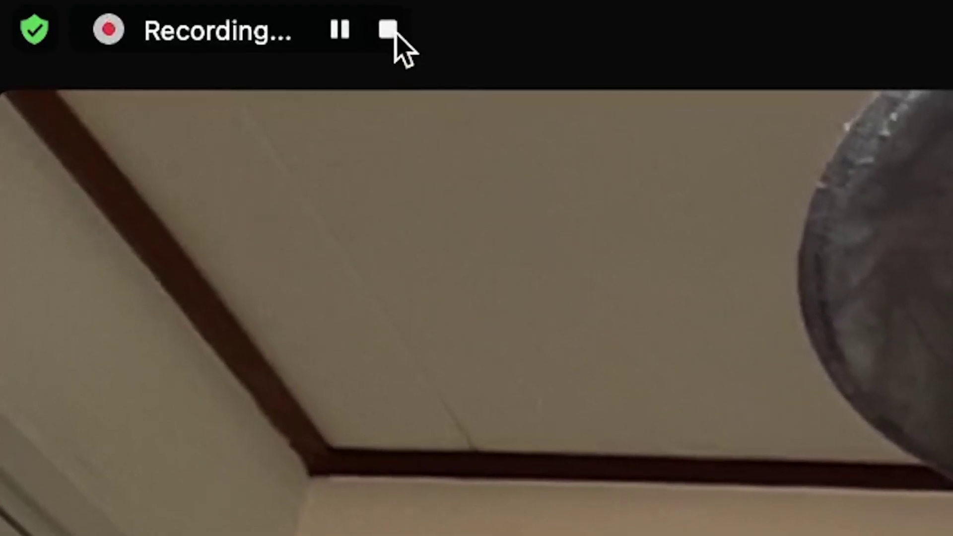
left_click(395, 34)
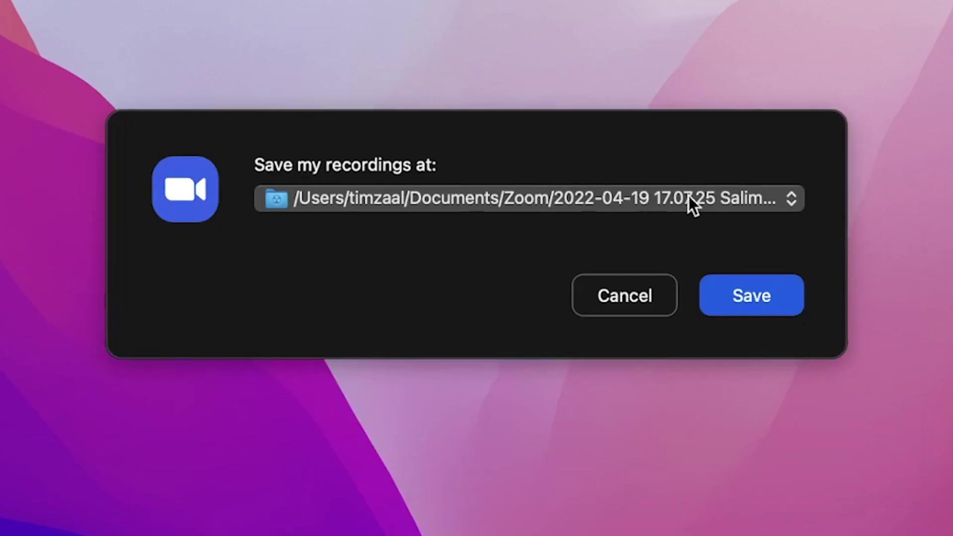
left_click(689, 195)
left_click(556, 251)
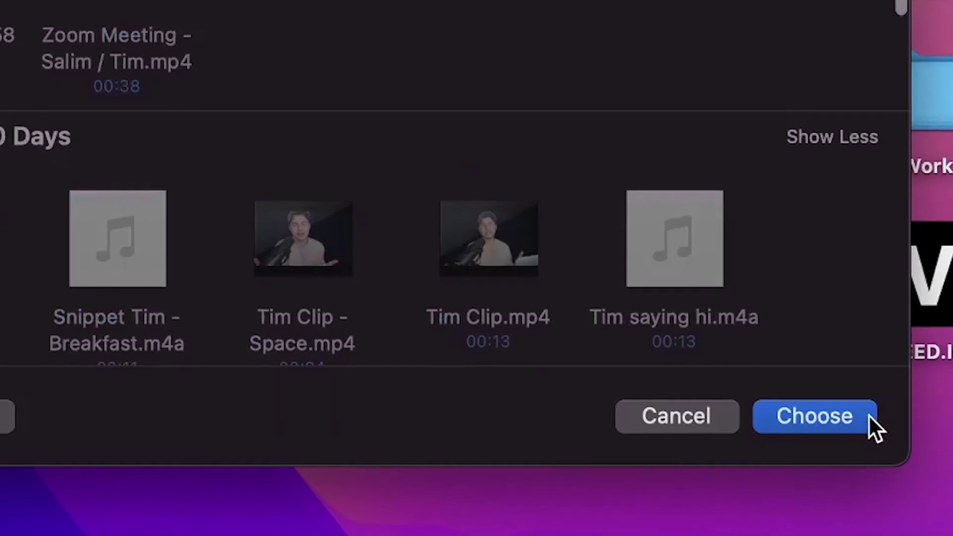
left_click(847, 414)
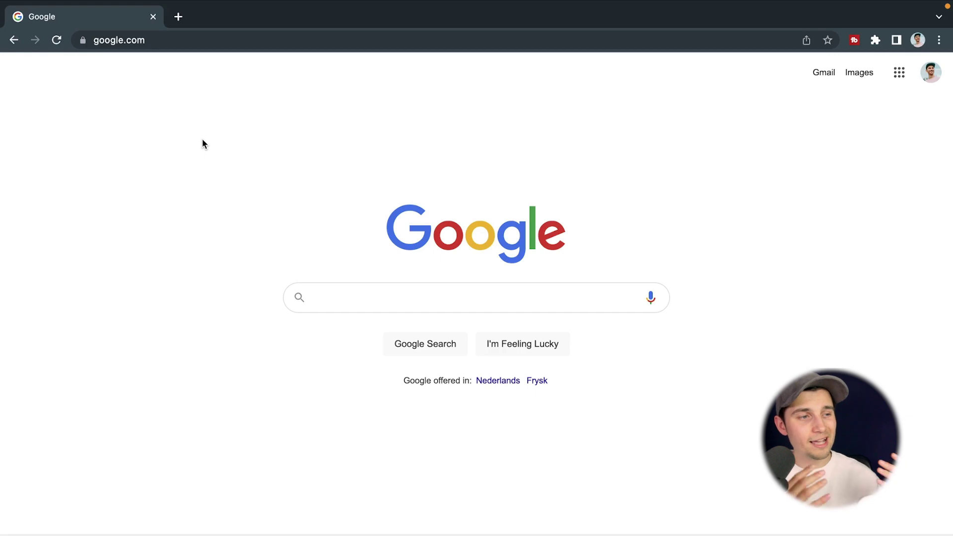
Step: Load veed.new in Chrome's address bar to reach VEED's New Project dialog
left_click(193, 41)
type("veed.new")
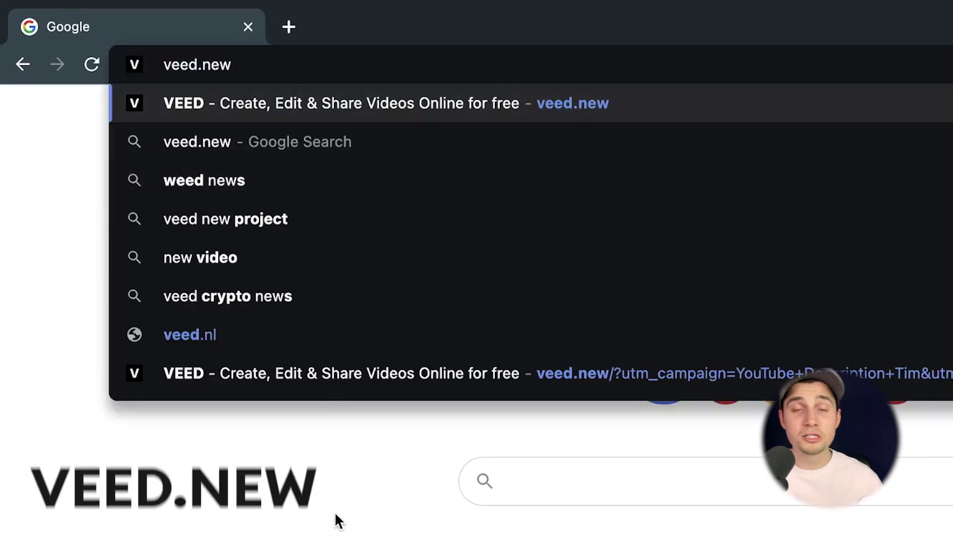
key("Return")
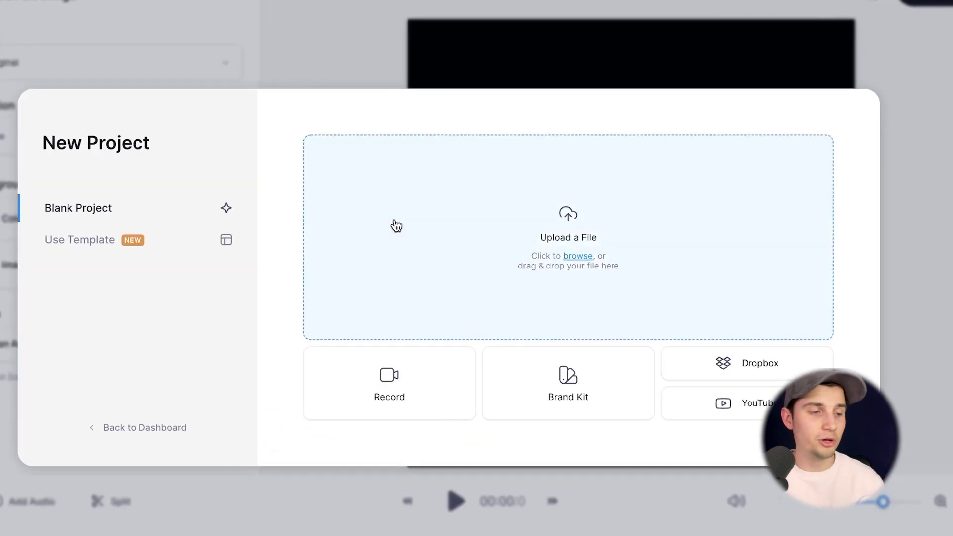
Step: Upload the Zoom Meeting mp4 from the Clips folder into the new project
left_click(396, 226)
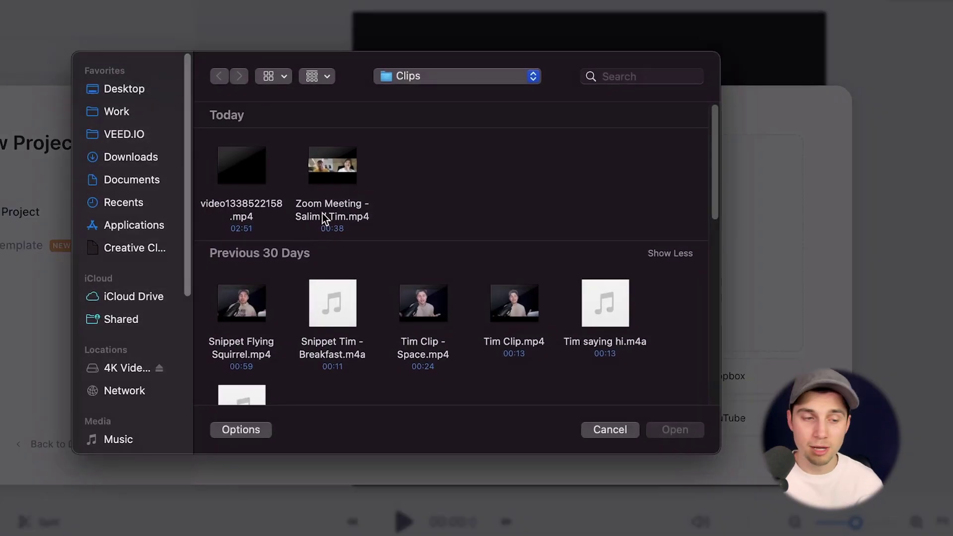
left_click(348, 218)
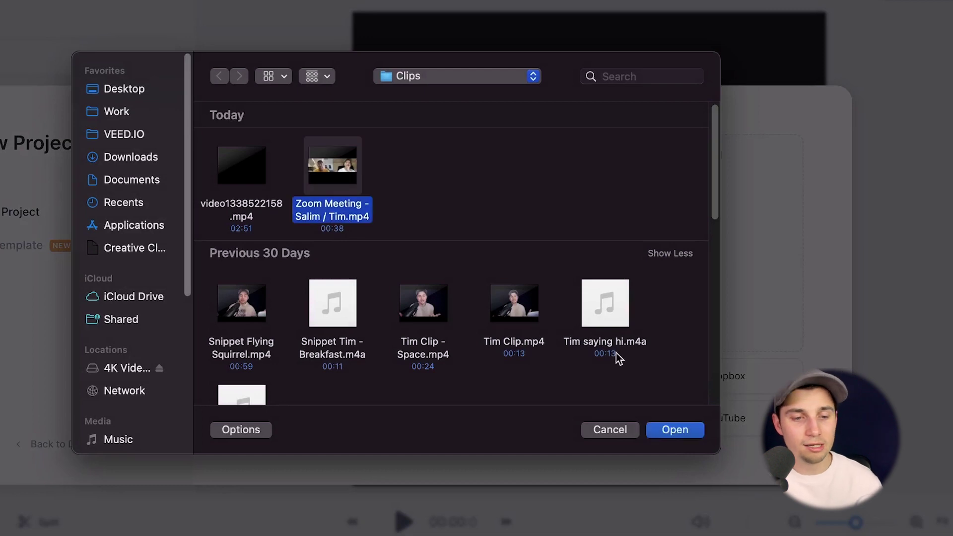
left_click(658, 429)
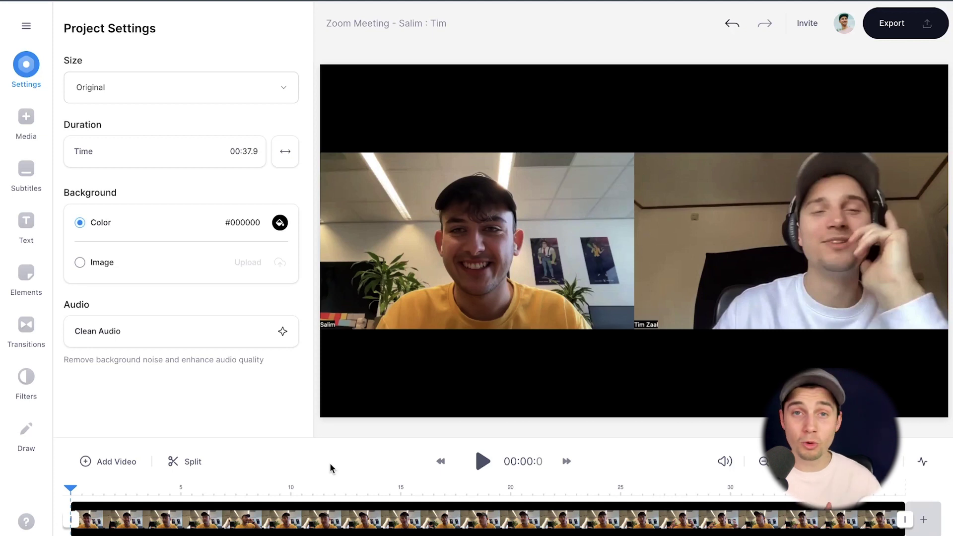
Step: Play and pause the clip's opening seconds, then select the meeting clip on the timeline
key("space")
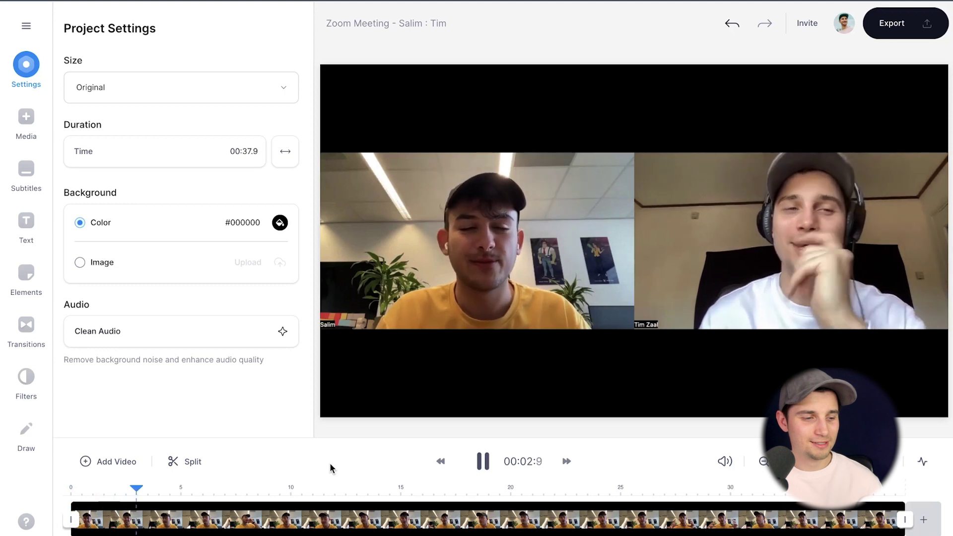
key("space")
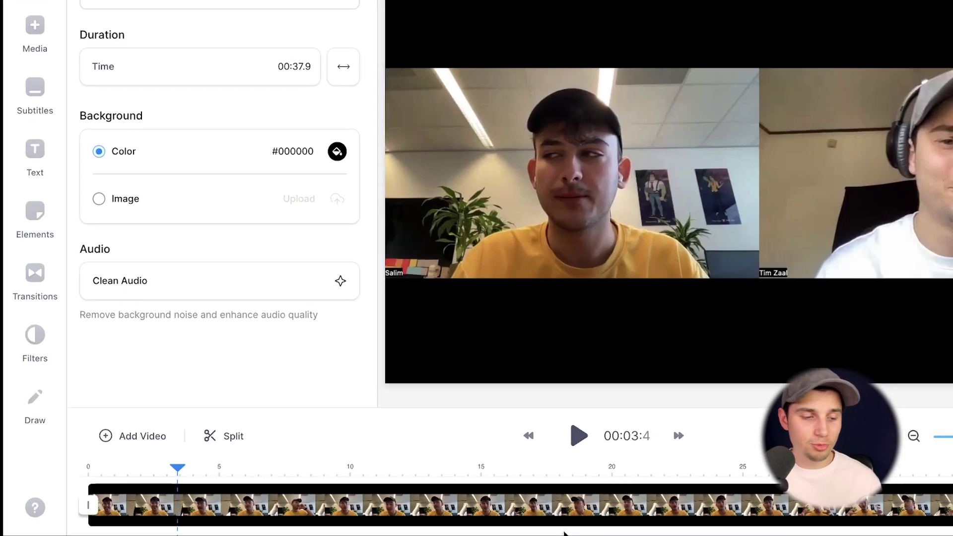
left_click(288, 518)
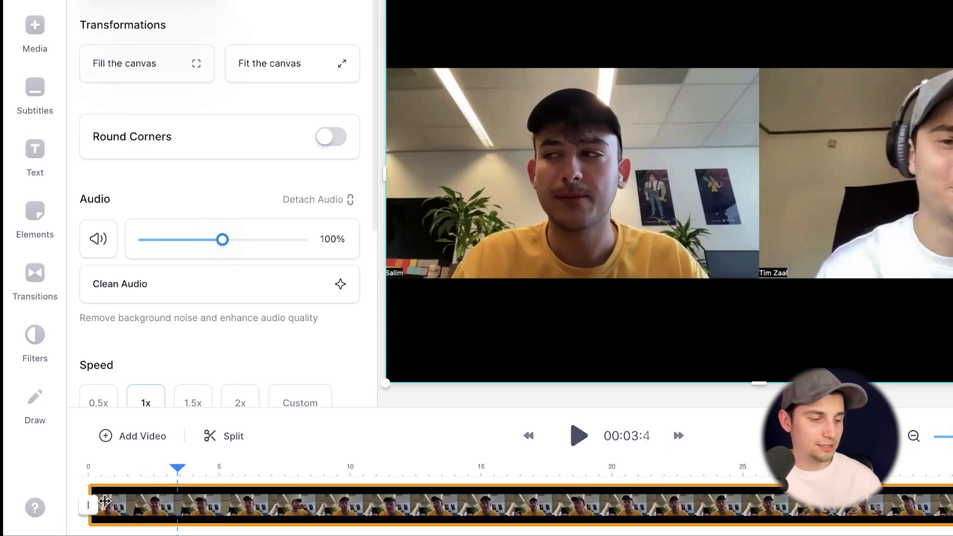
Step: Split the meeting clip at about 6.5 seconds and at 10.7 seconds
left_click_drag(114, 502, 241, 505)
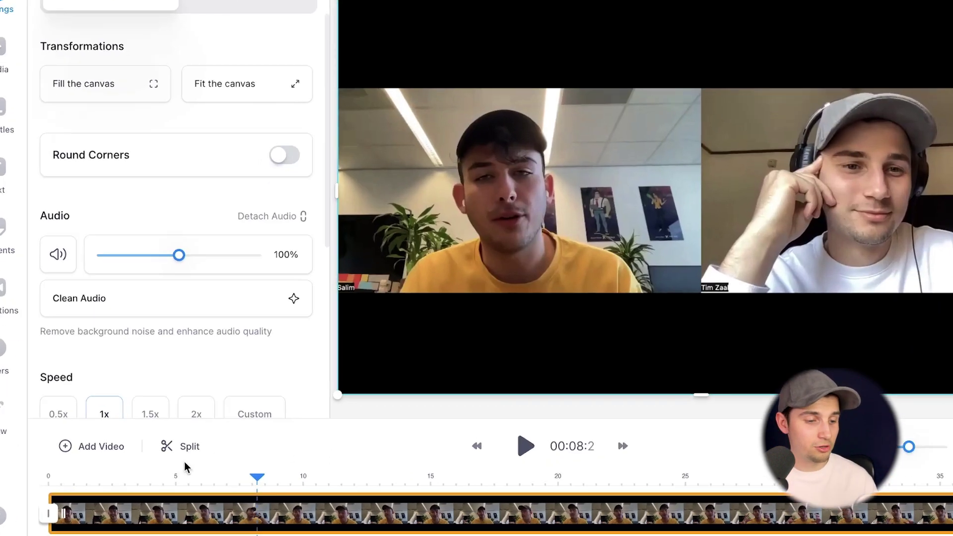
left_click_drag(211, 491, 217, 493)
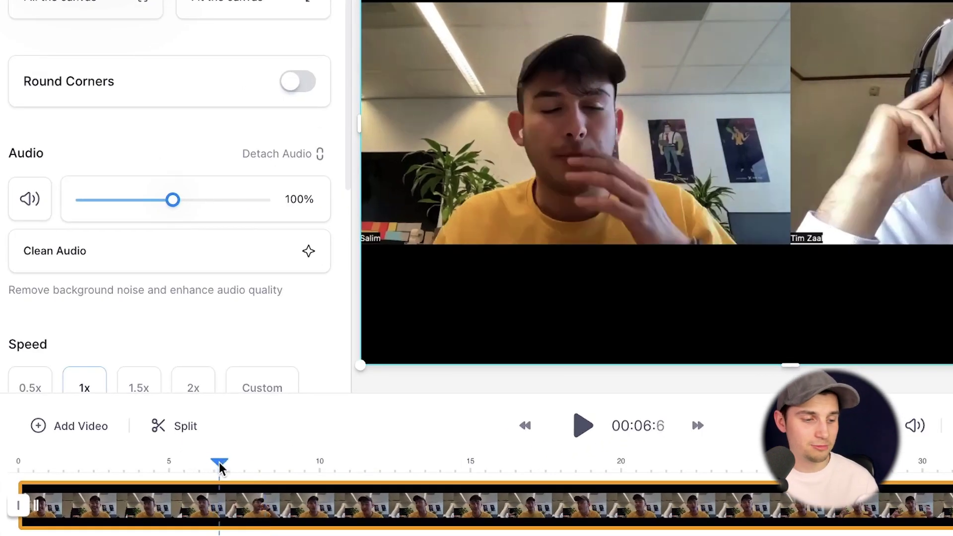
left_click(185, 426)
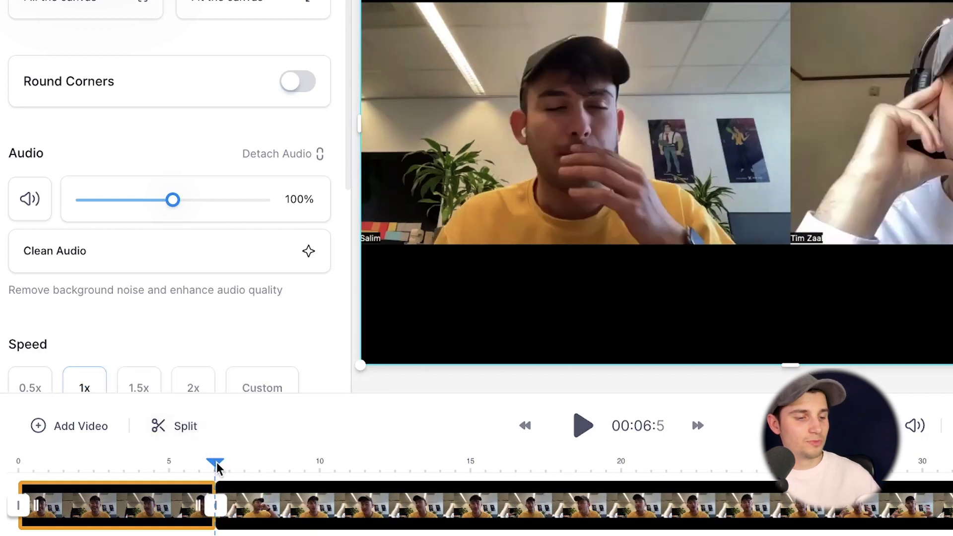
left_click(341, 469)
left_click(196, 434)
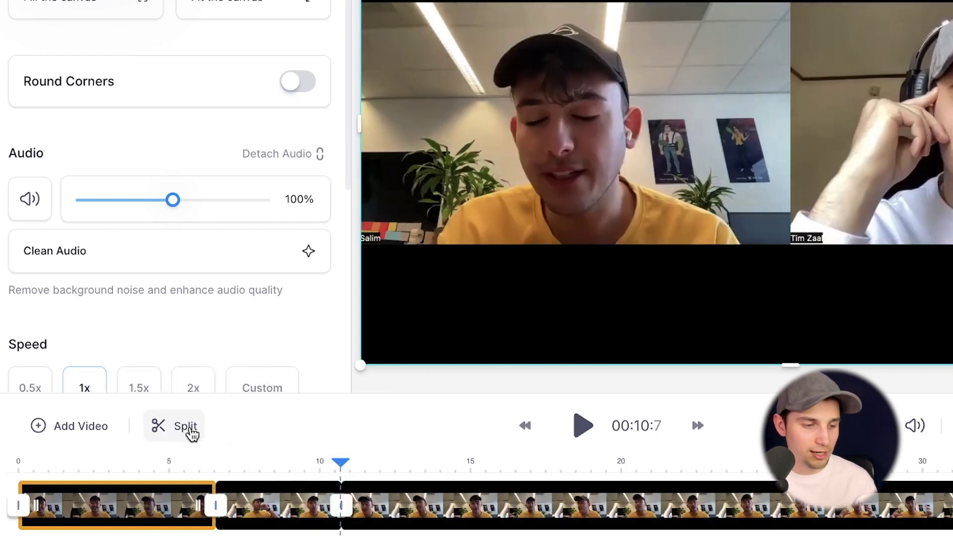
Step: Delete the middle piece and slide the right piece left to close the gap
left_click(265, 505)
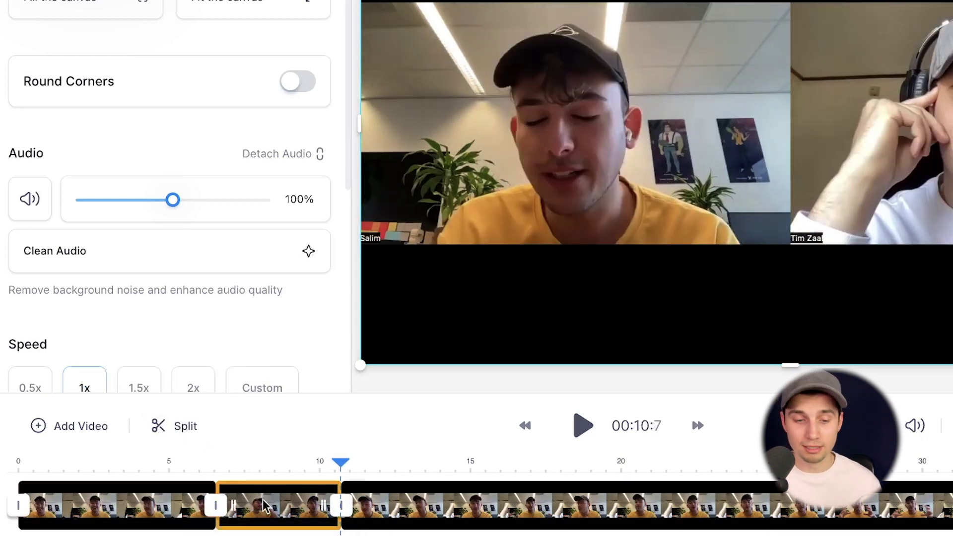
key("Delete")
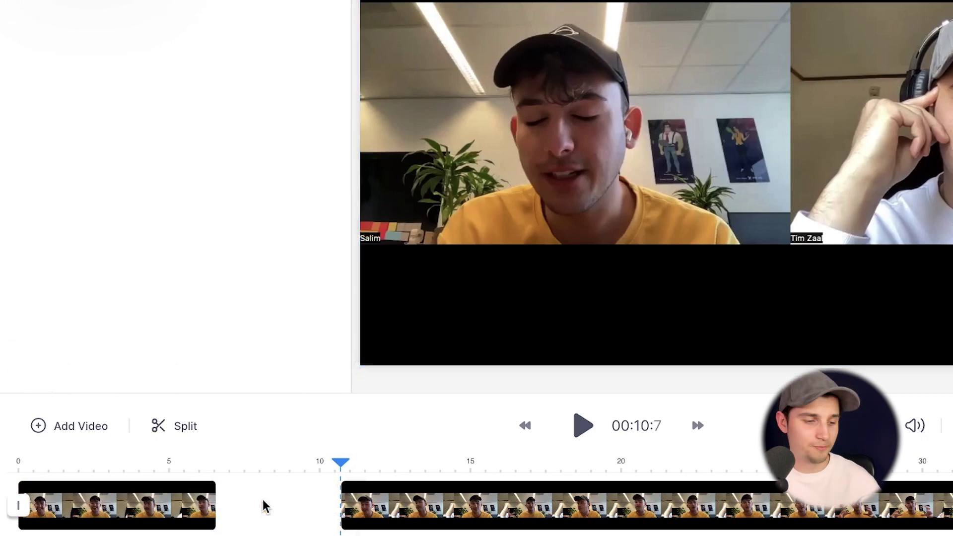
left_click(443, 504)
left_click_drag(443, 503, 315, 501)
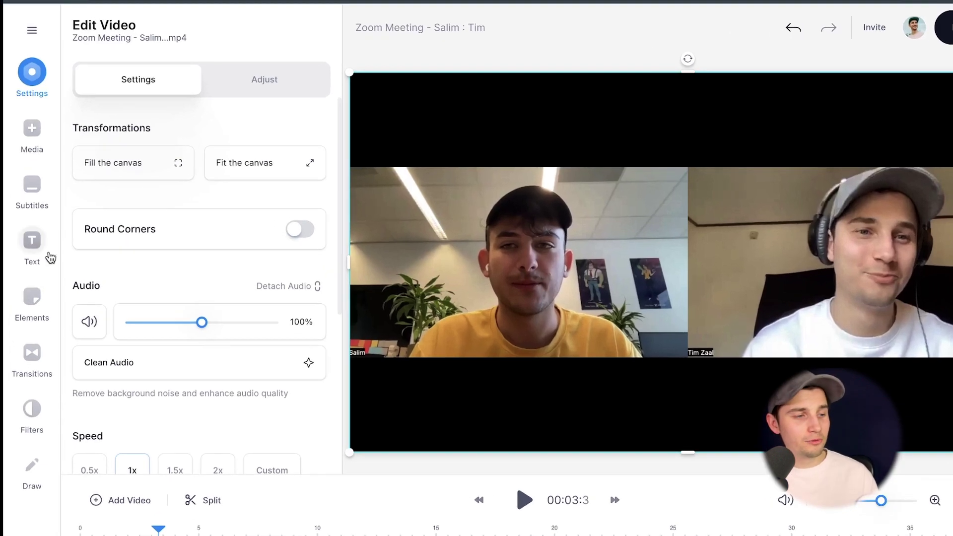
Step: Auto-generate subtitles for the meeting with English as the detection language
left_click(42, 192)
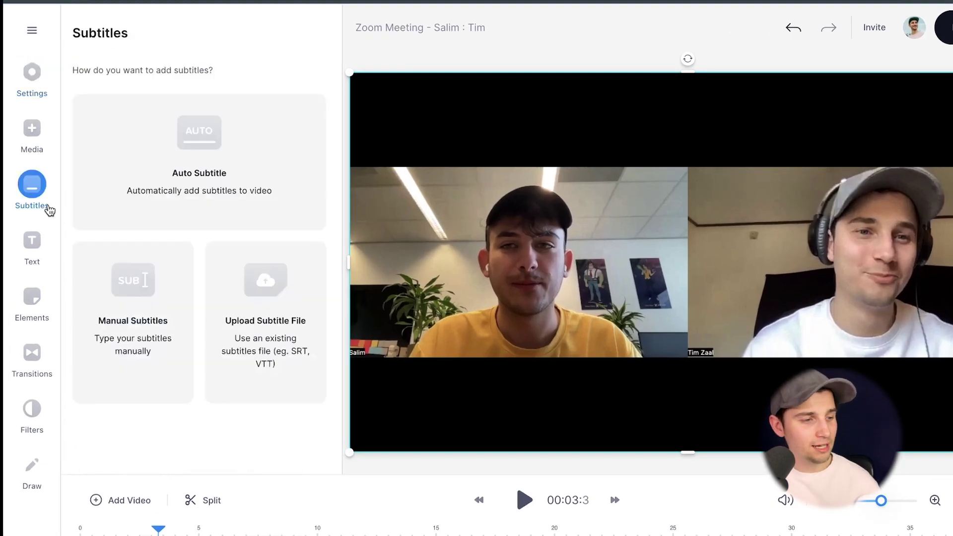
left_click(205, 213)
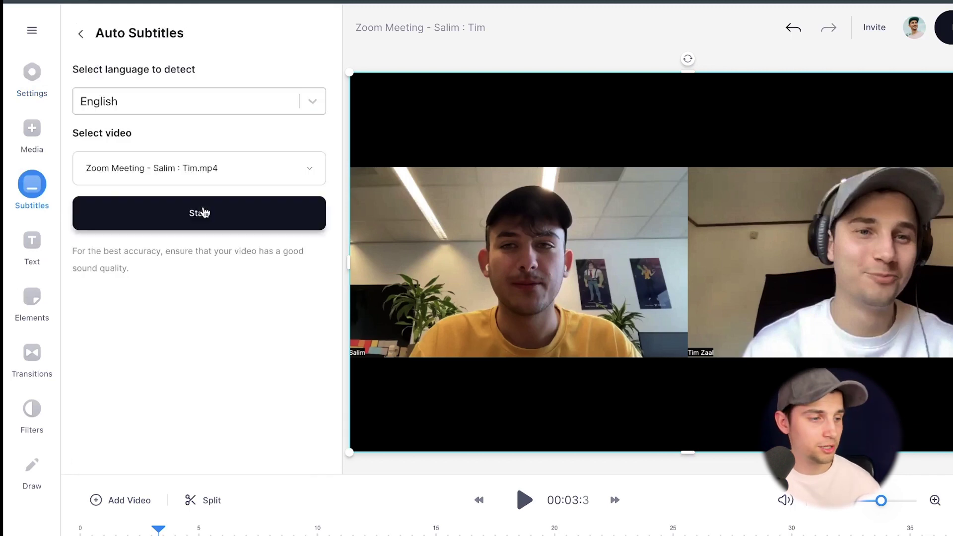
left_click(179, 109)
scroll(218, 165, "down", 3)
scroll(219, 164, "down", 10)
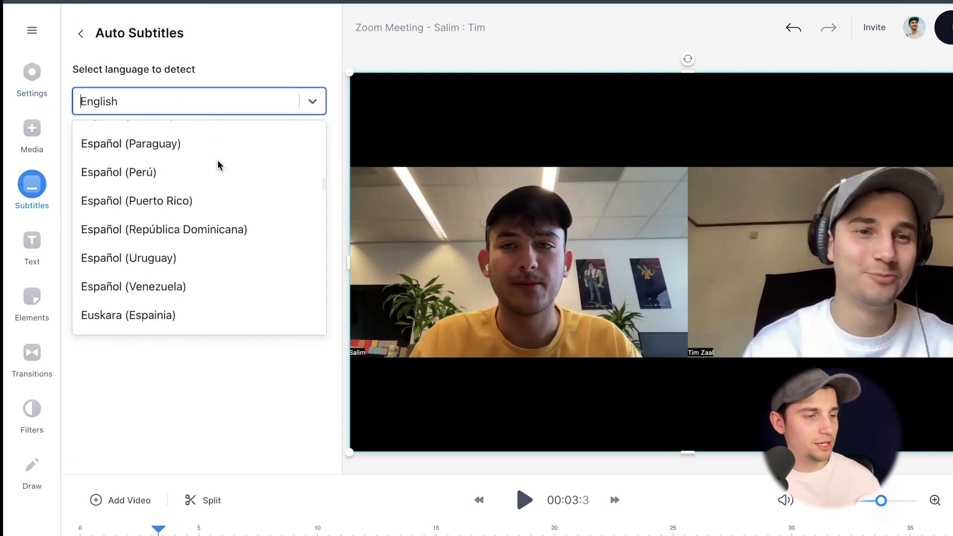
scroll(218, 159, "up", 8)
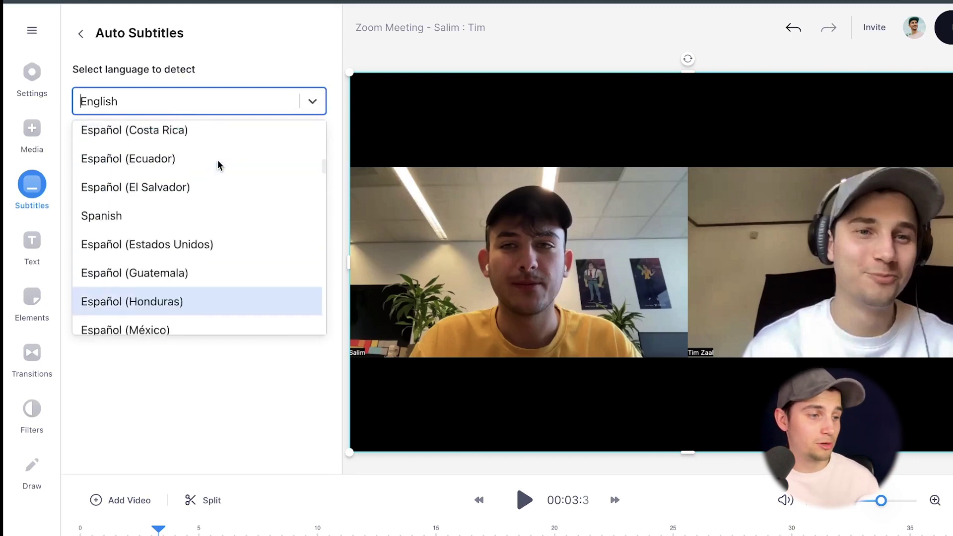
left_click(201, 105)
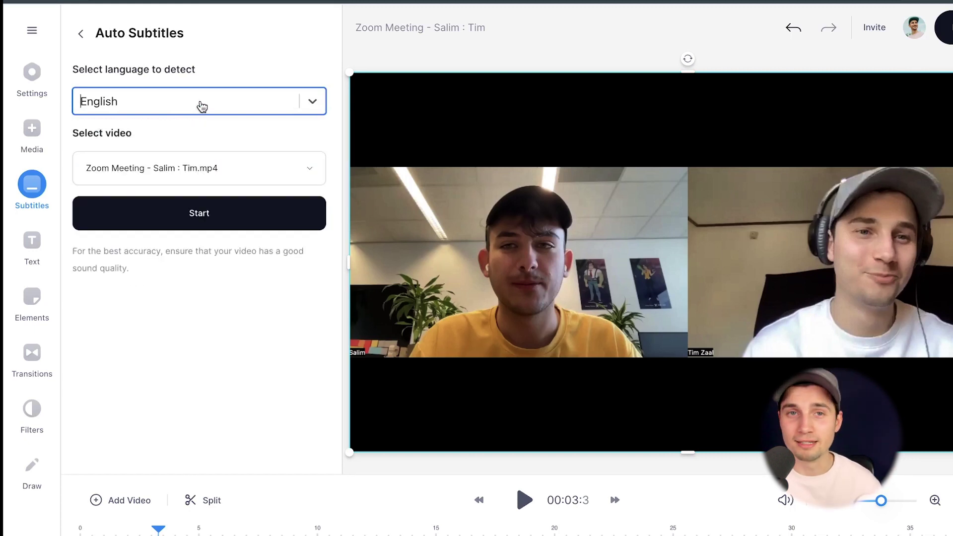
left_click(235, 221)
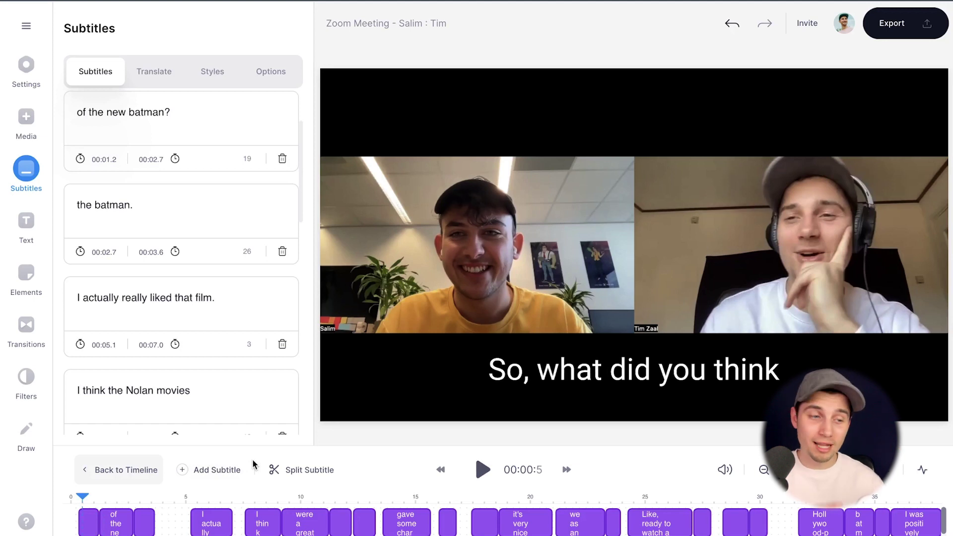
Step: Play the video to review the generated subtitles
key("space")
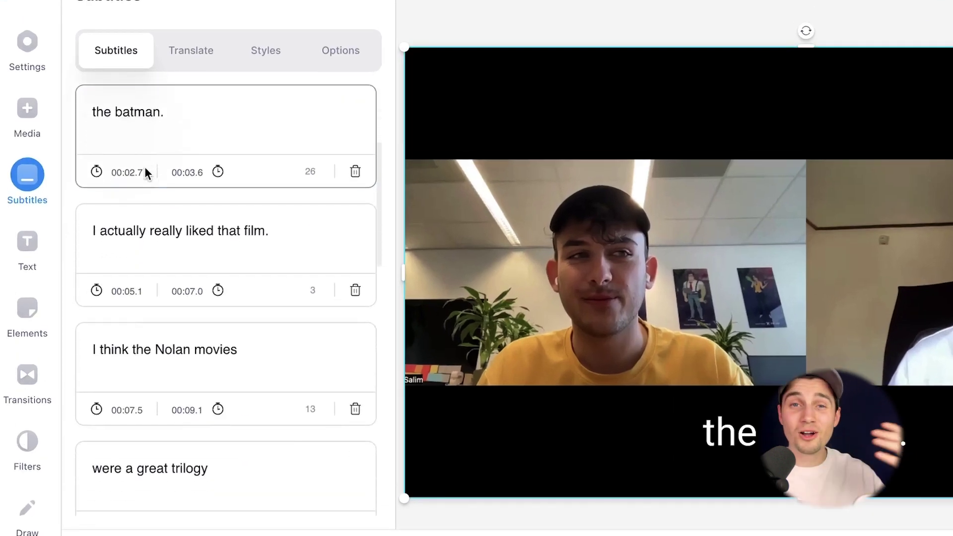
scroll(145, 174, "down", 8)
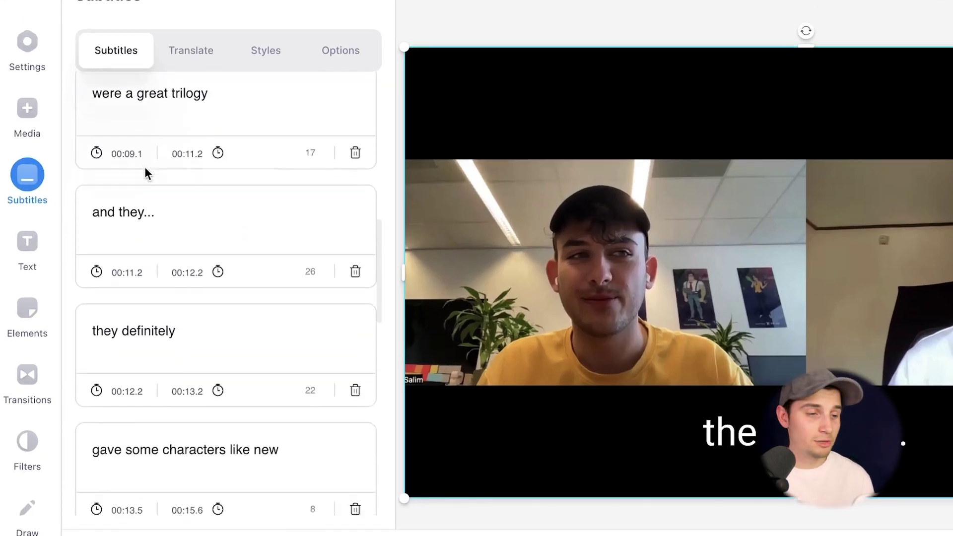
scroll(146, 174, "up", 10)
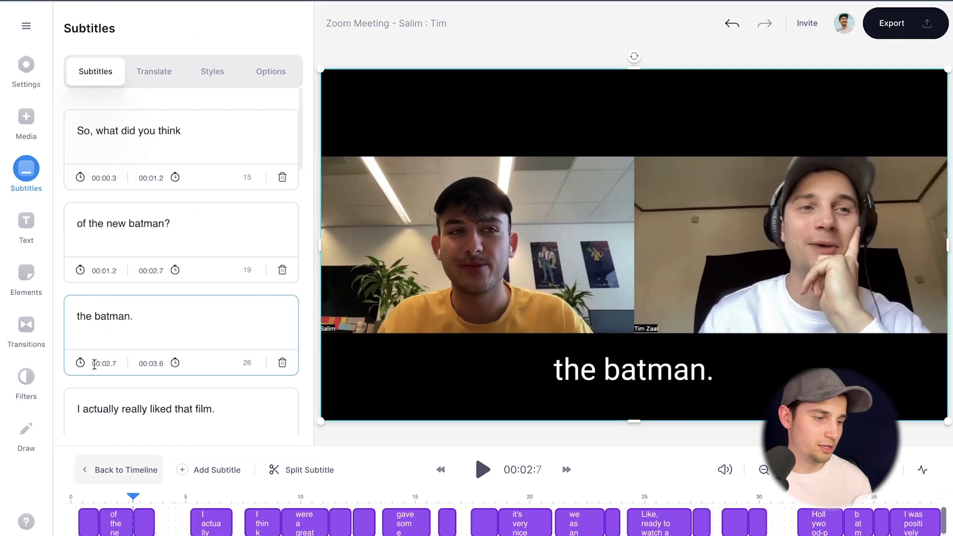
Step: Fix the third subtitle's capitalisation so it reads 'The Batman.'
left_click(81, 320)
key("BackSpace")
type("T")
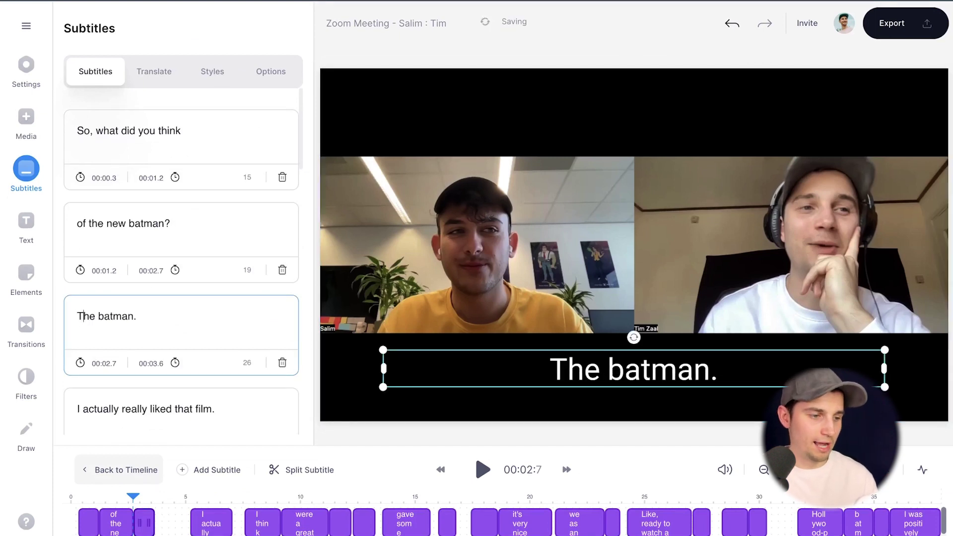
key("BackSpace")
type("B")
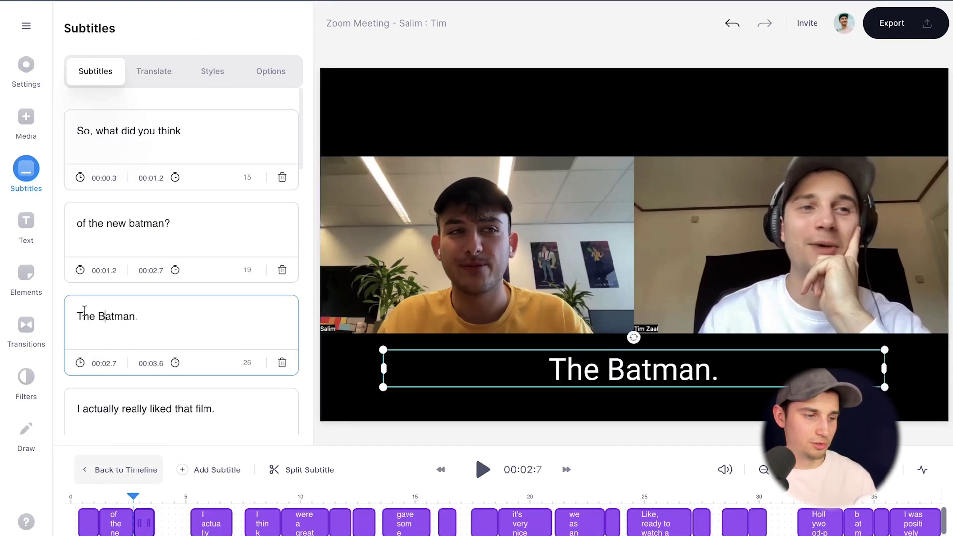
scroll(233, 256, "down", 3)
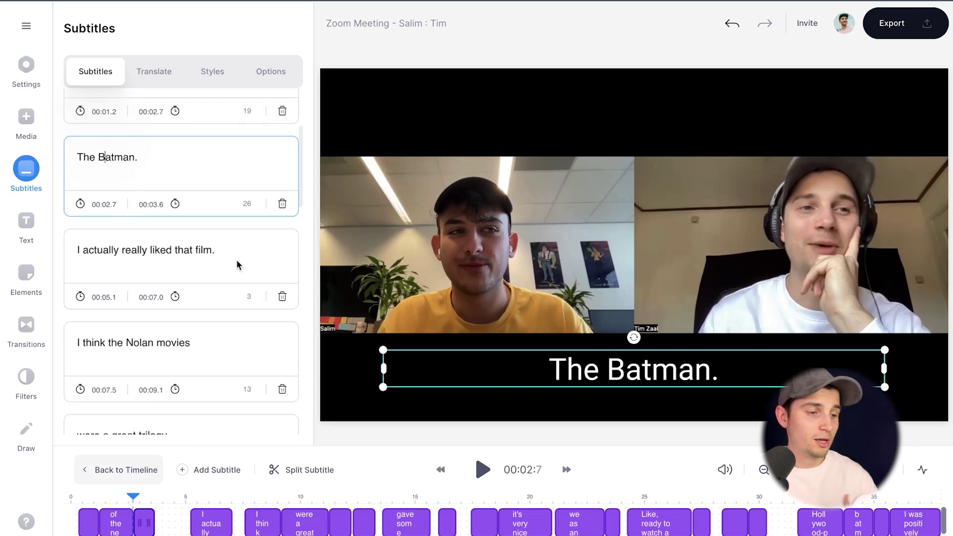
scroll(251, 237, "down", 8)
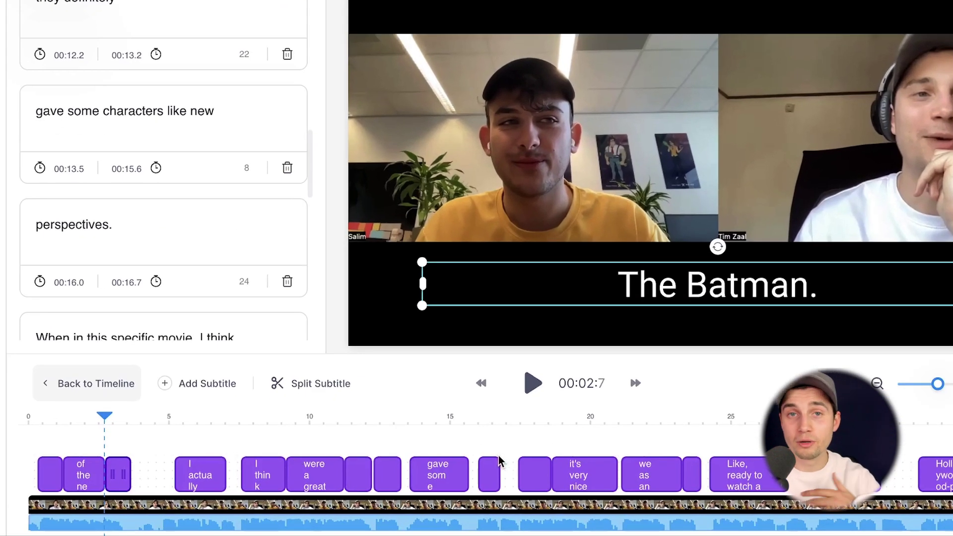
left_click(190, 474)
left_click_drag(222, 475, 196, 473)
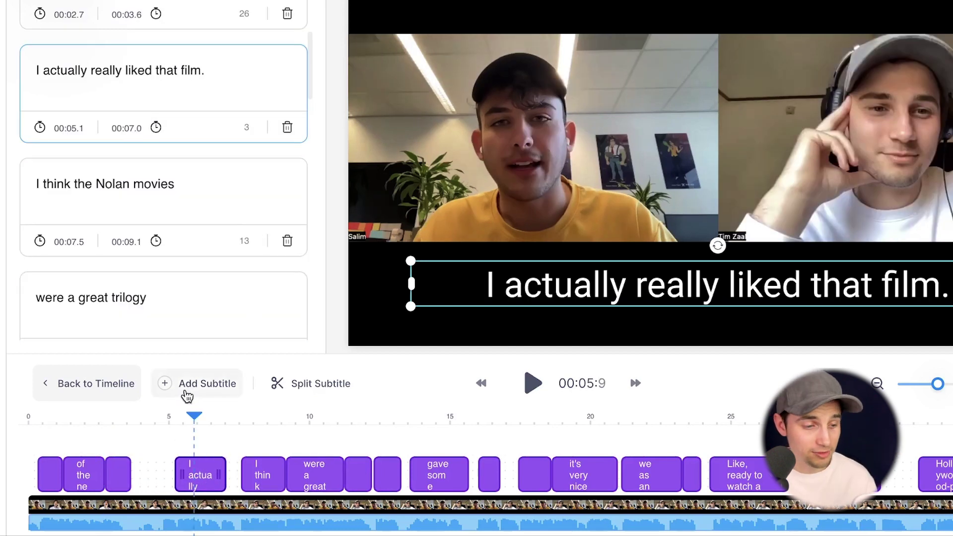
left_click(191, 395)
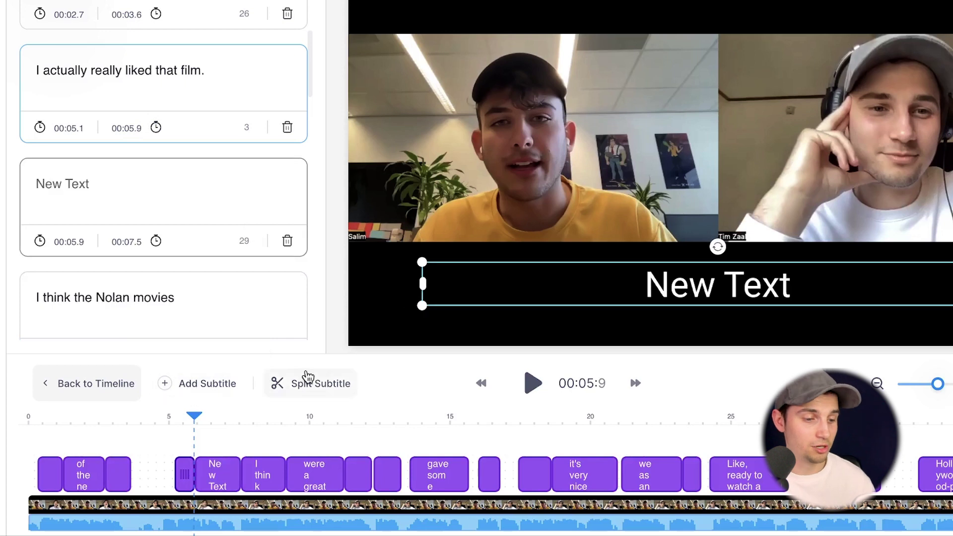
key("Delete")
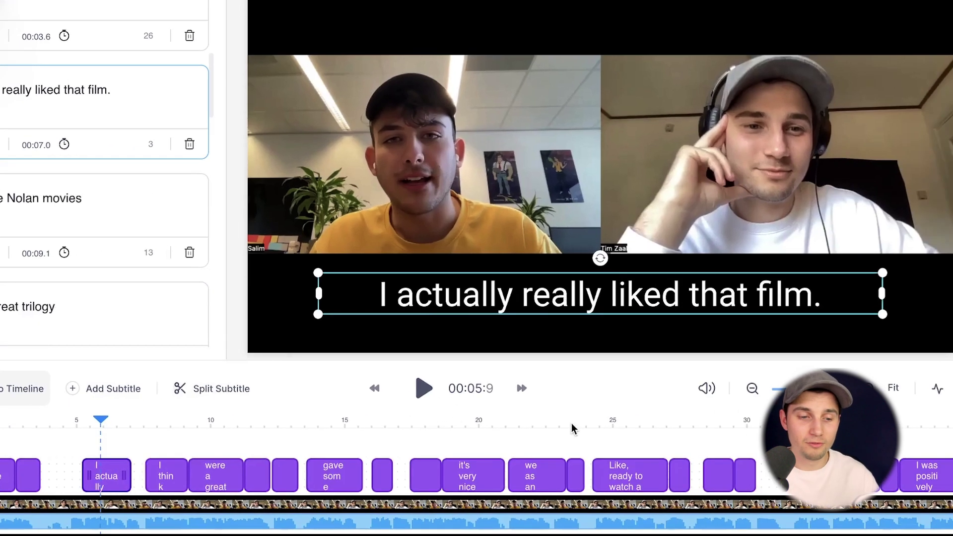
left_click_drag(687, 424, 742, 424)
left_click_drag(621, 428, 635, 429)
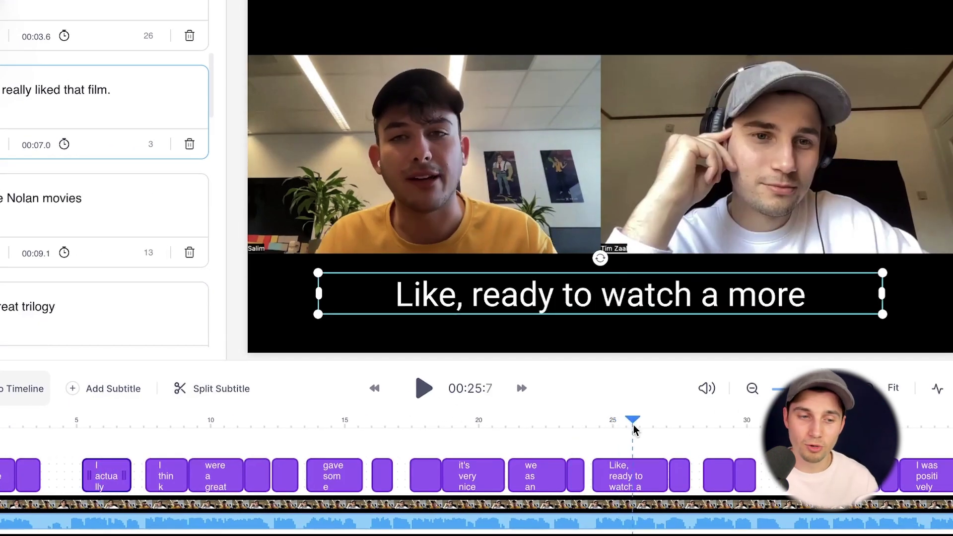
left_click(221, 395)
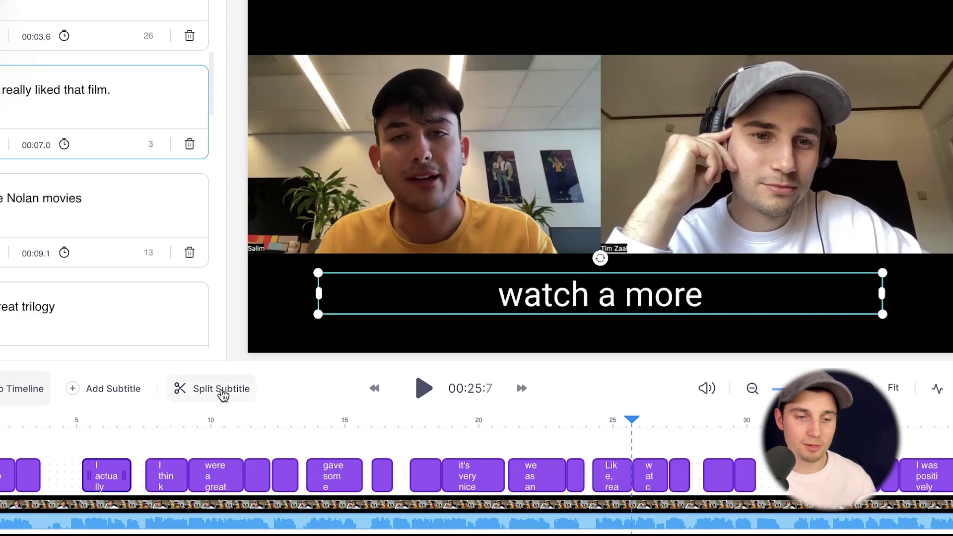
left_click(614, 421)
key("space")
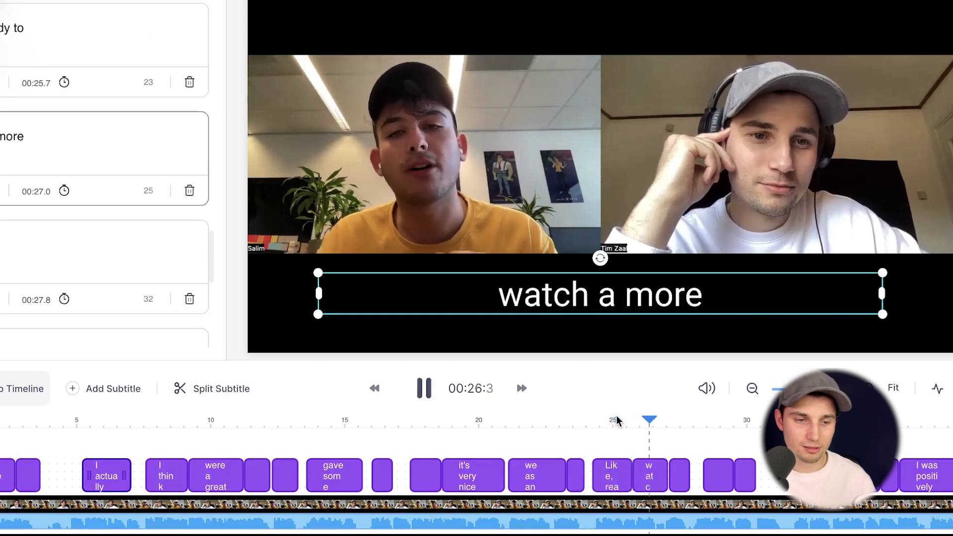
key("space")
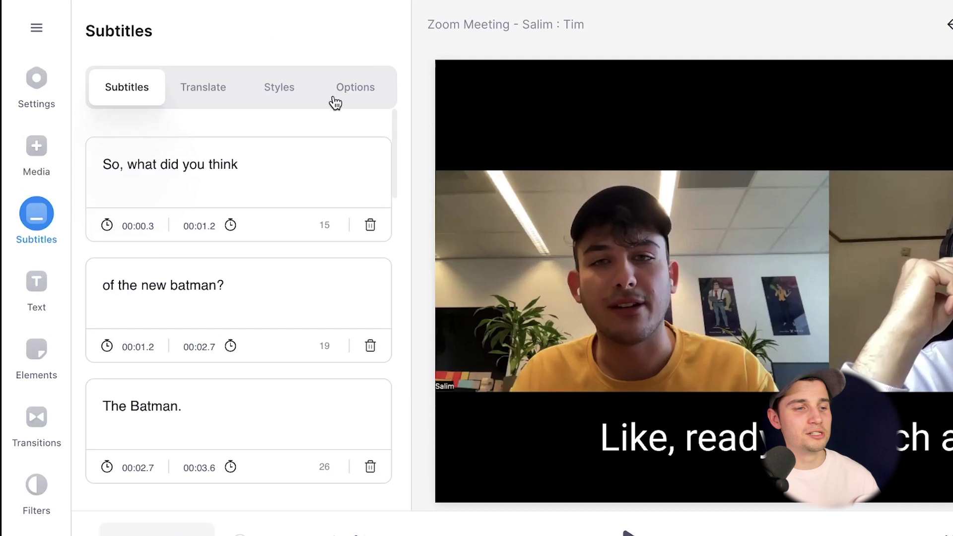
Step: Download the subtitles in .TXT format from the Options panel
left_click(255, 79)
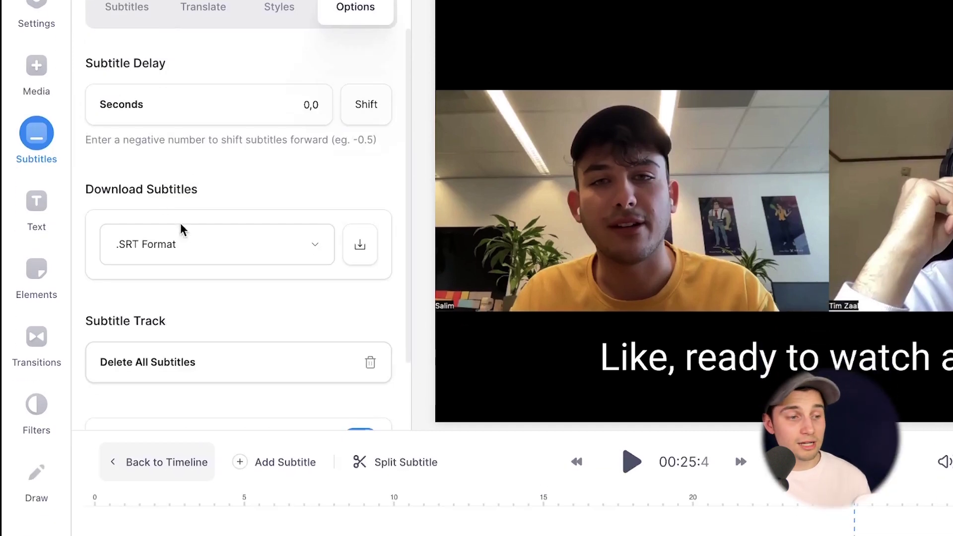
left_click(184, 321)
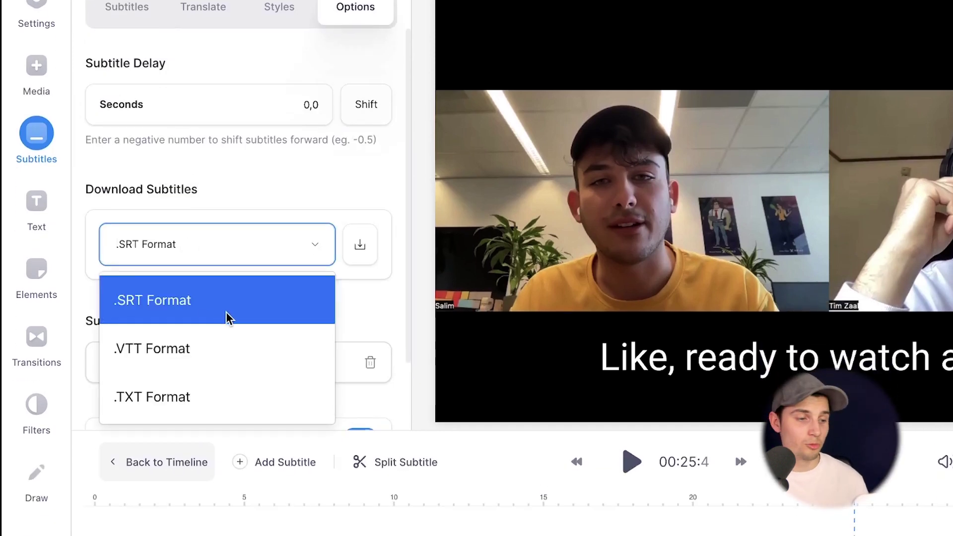
left_click(197, 387)
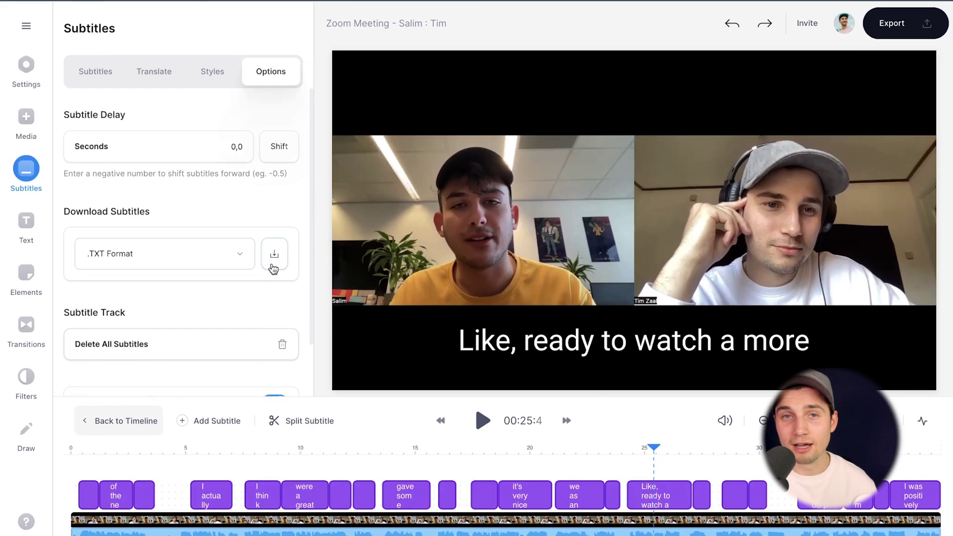
left_click(360, 244)
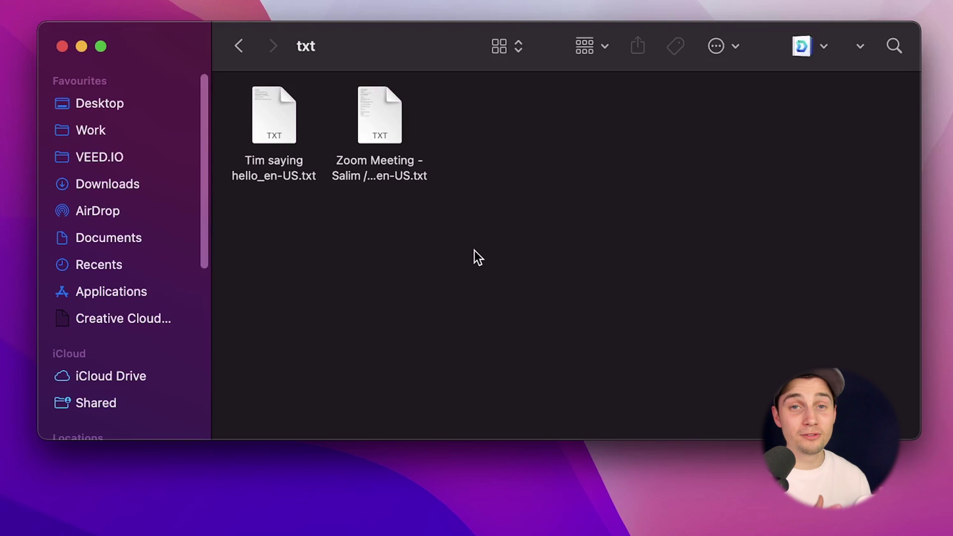
Step: Open the en-US transcript .txt in TextEdit and select all its lines
double_click(380, 165)
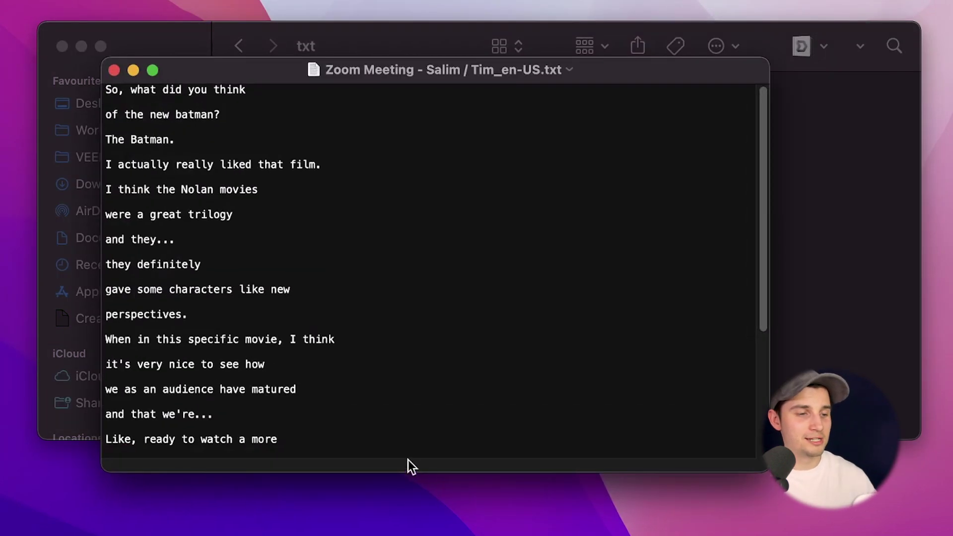
left_click_drag(401, 449, 133, 88)
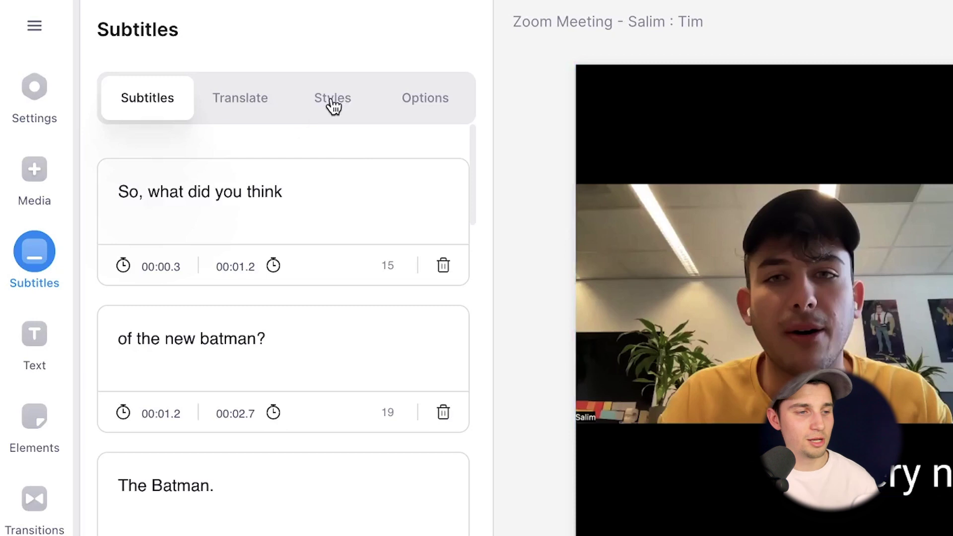
Step: In subtitle styles, reposition the subtitle box, narrow its width and try a slight rotation
left_click(332, 104)
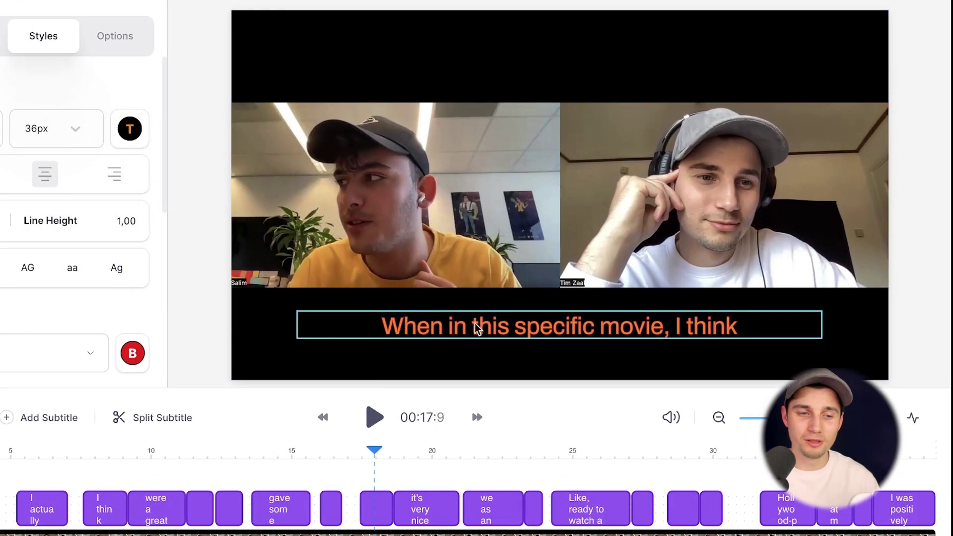
left_click(475, 323)
mouse_move(571, 323)
left_mouse_down()
mouse_move(511, 220)
mouse_move(638, 299)
mouse_move(562, 326)
mouse_move(582, 328)
mouse_move(564, 319)
left_mouse_up()
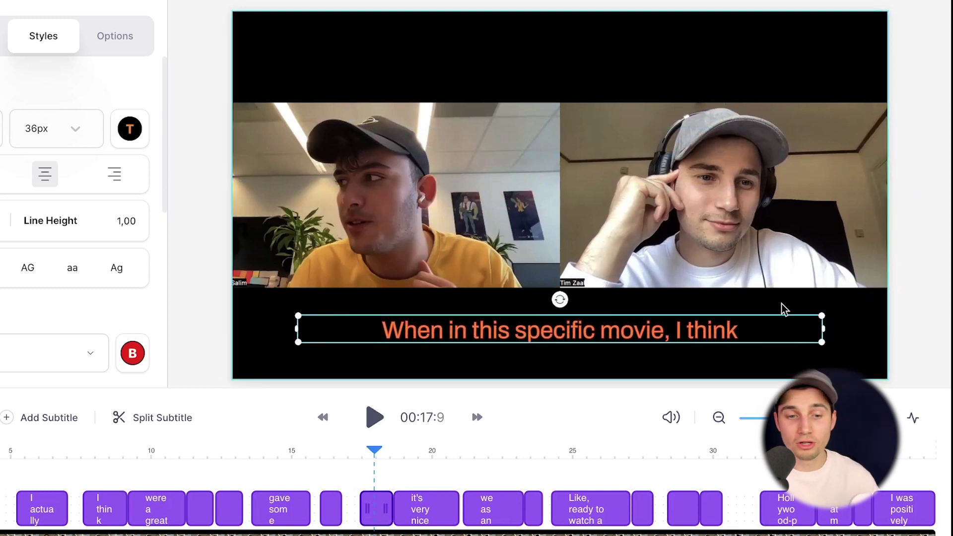
left_click_drag(821, 316, 790, 311)
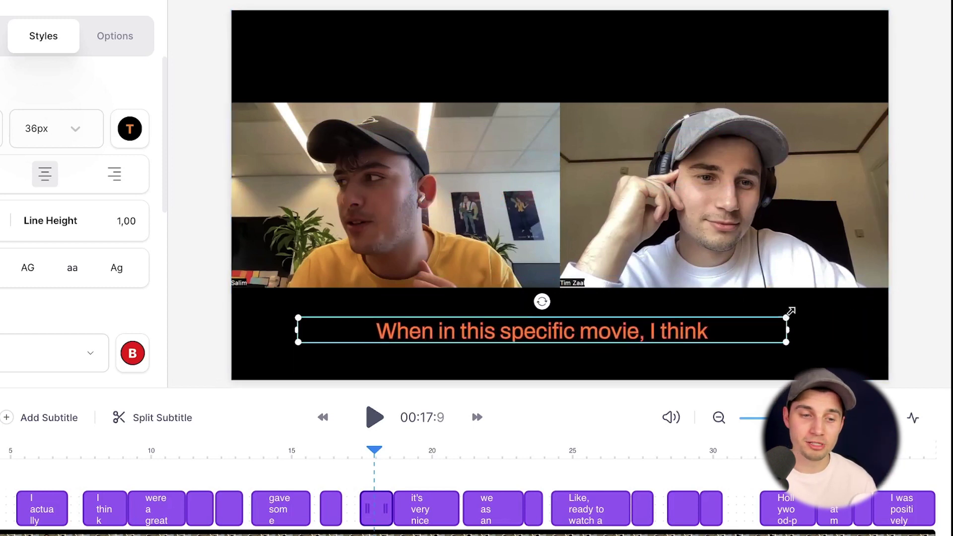
mouse_move(548, 303)
left_mouse_down()
mouse_move(557, 304)
mouse_move(546, 272)
mouse_move(547, 303)
left_mouse_up()
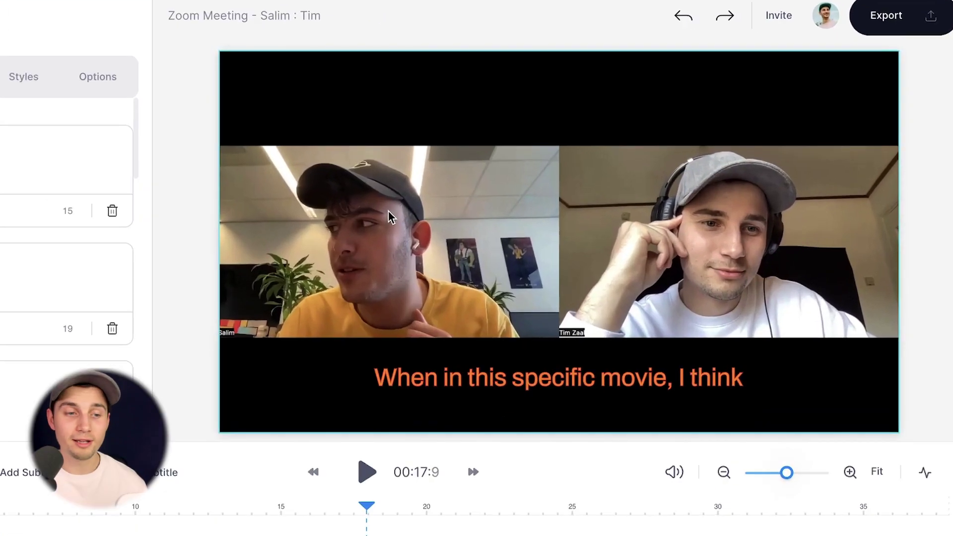
Step: Enlarge the video in the frame and export it with the HD preset and burned-in subtitles
left_click(512, 172)
left_click_drag(899, 51, 944, 15)
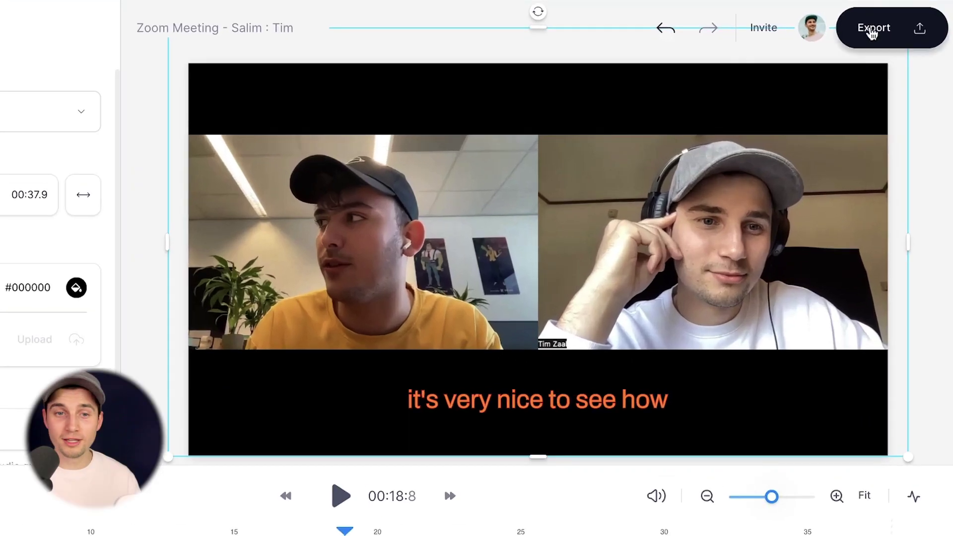
left_click(892, 23)
left_click(693, 356)
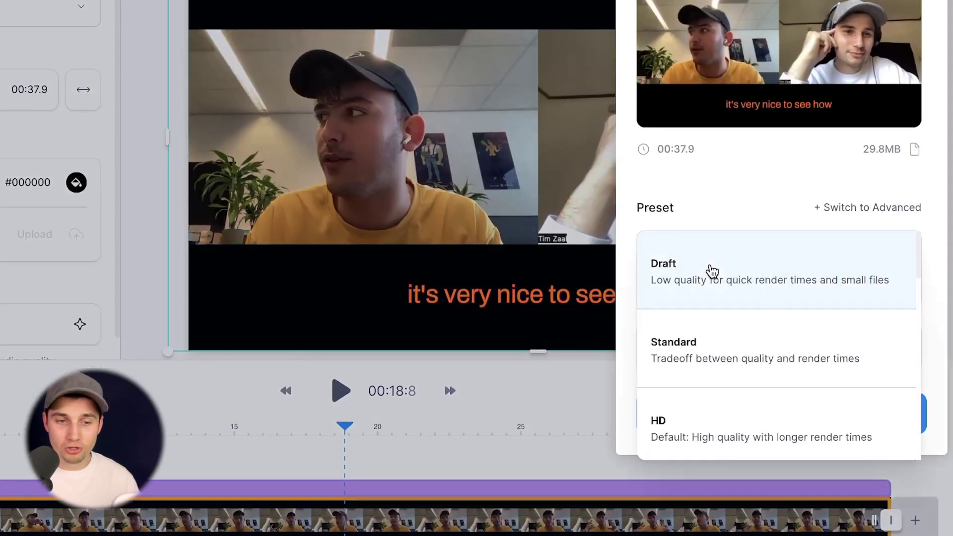
scroll(767, 396, "down", 4)
scroll(719, 421, "up", 1)
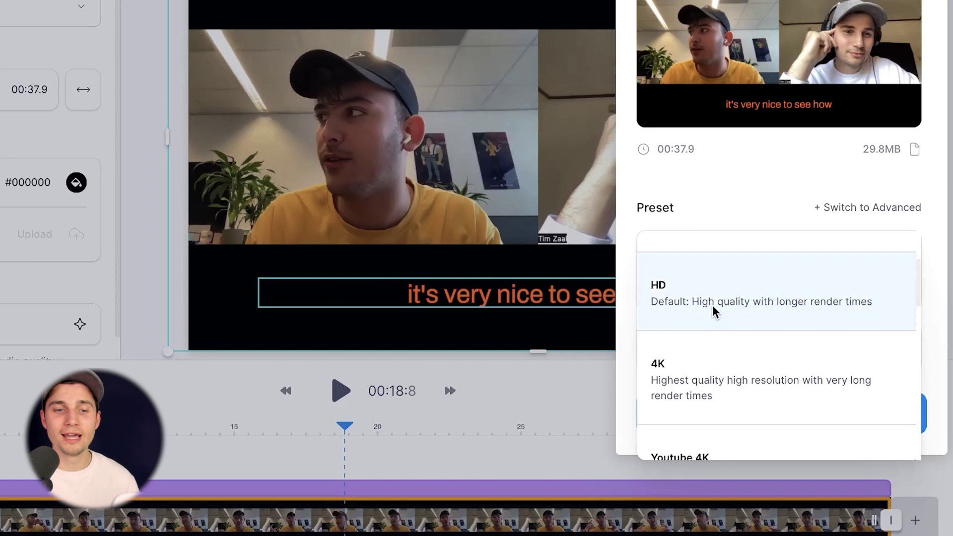
left_click(714, 310)
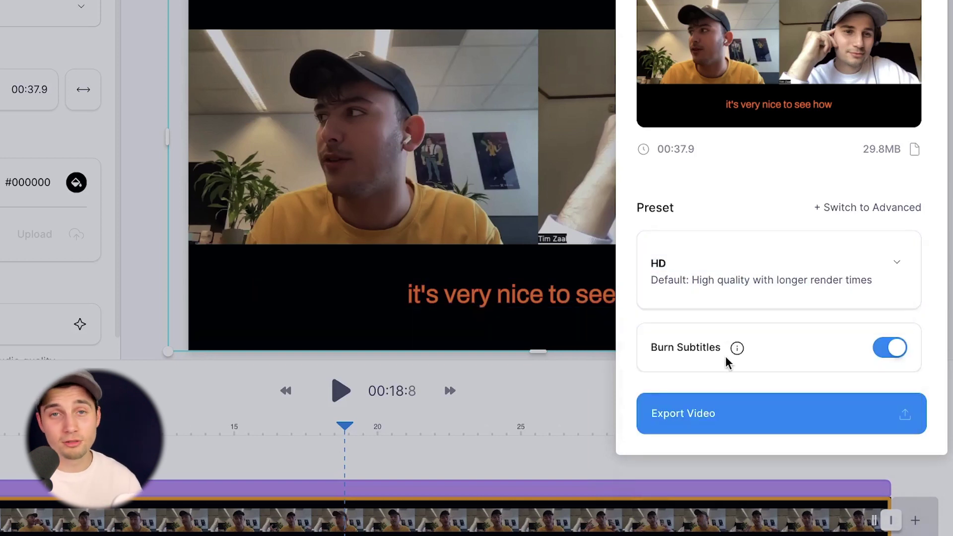
left_click(729, 415)
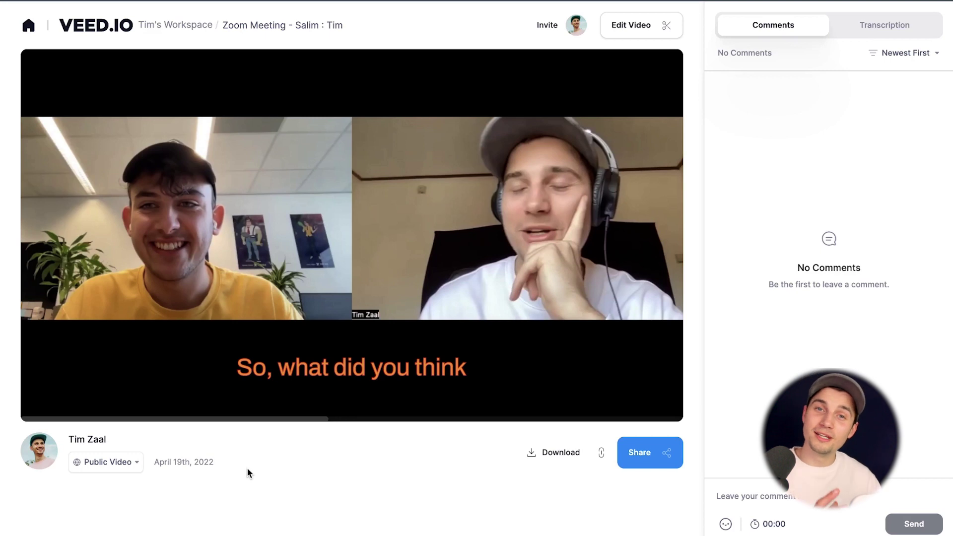
Step: Play the exported video, skip ahead, and pause around 15 seconds to check the coral captions
left_click(315, 399)
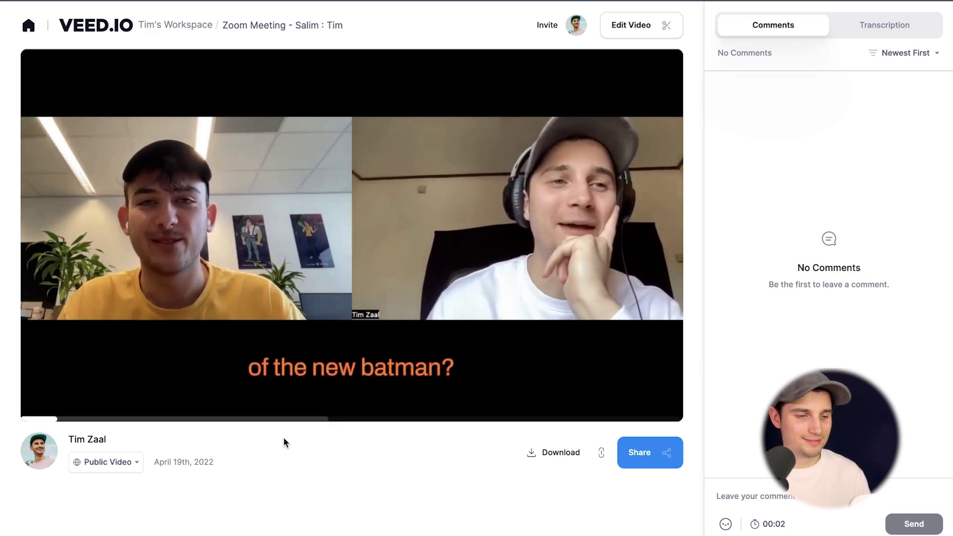
left_click(277, 380)
left_click(317, 400)
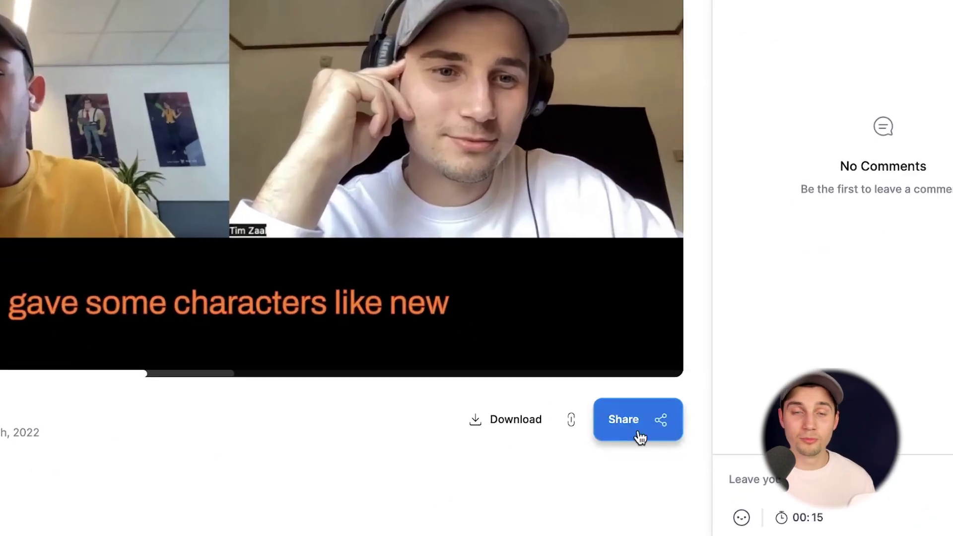
Step: Browse the Social and Embed sharing options, then download the video as an MP4
left_click(640, 438)
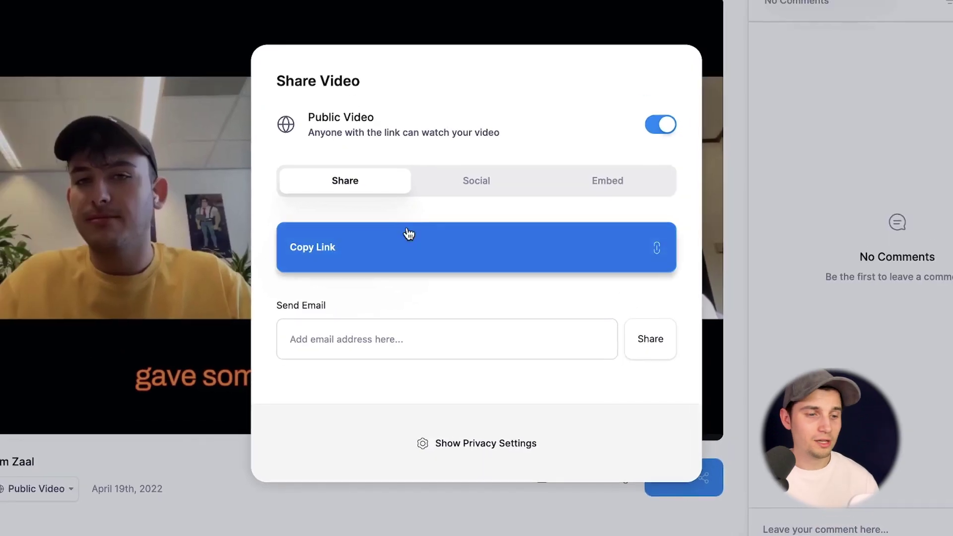
left_click(452, 189)
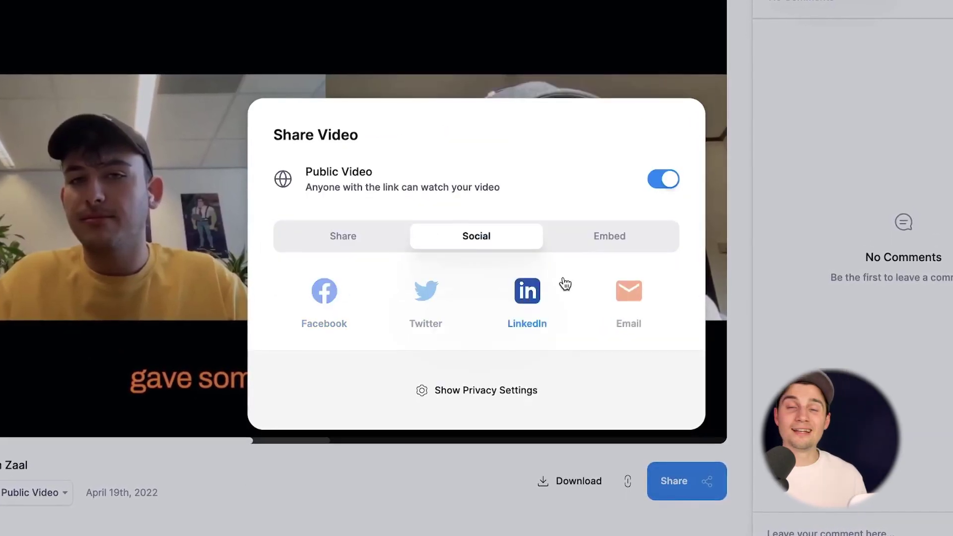
left_click(617, 232)
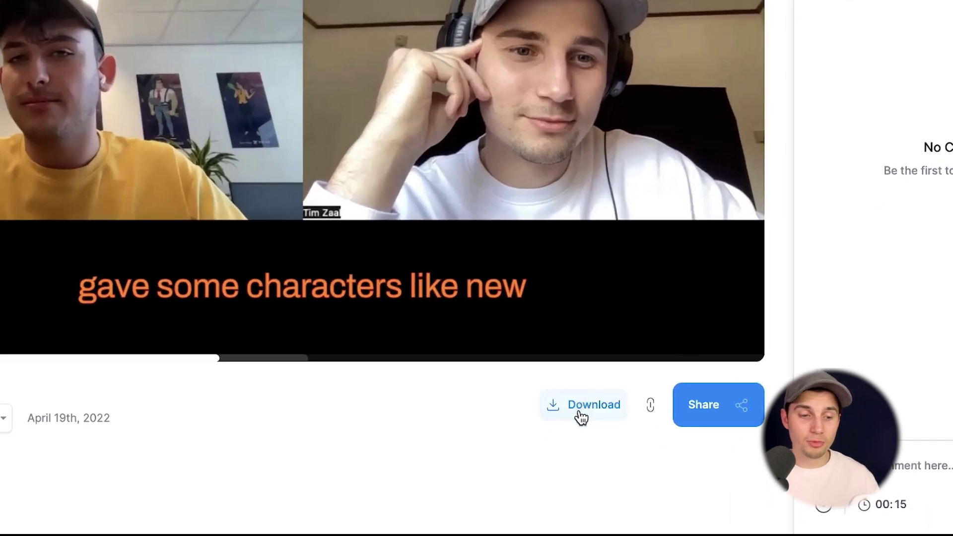
left_click(581, 417)
left_click(543, 456)
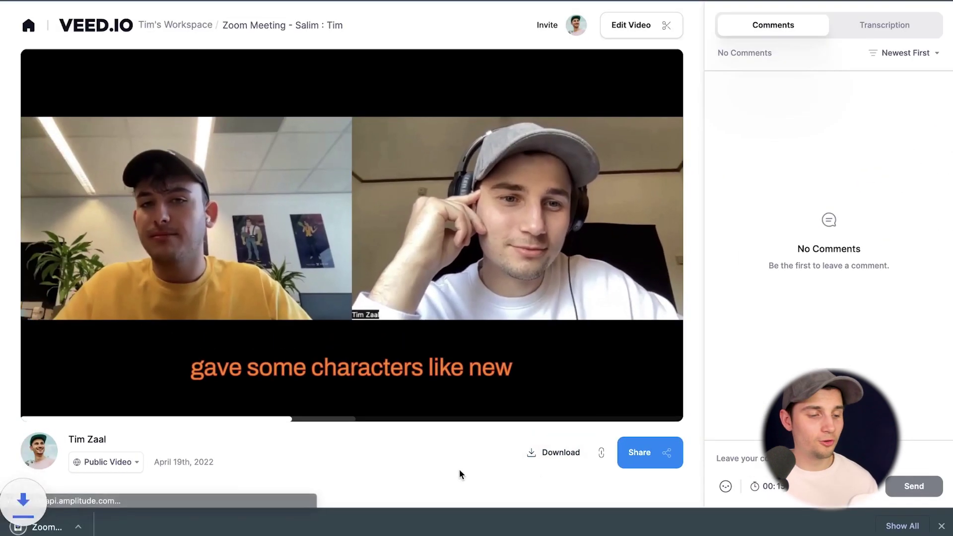